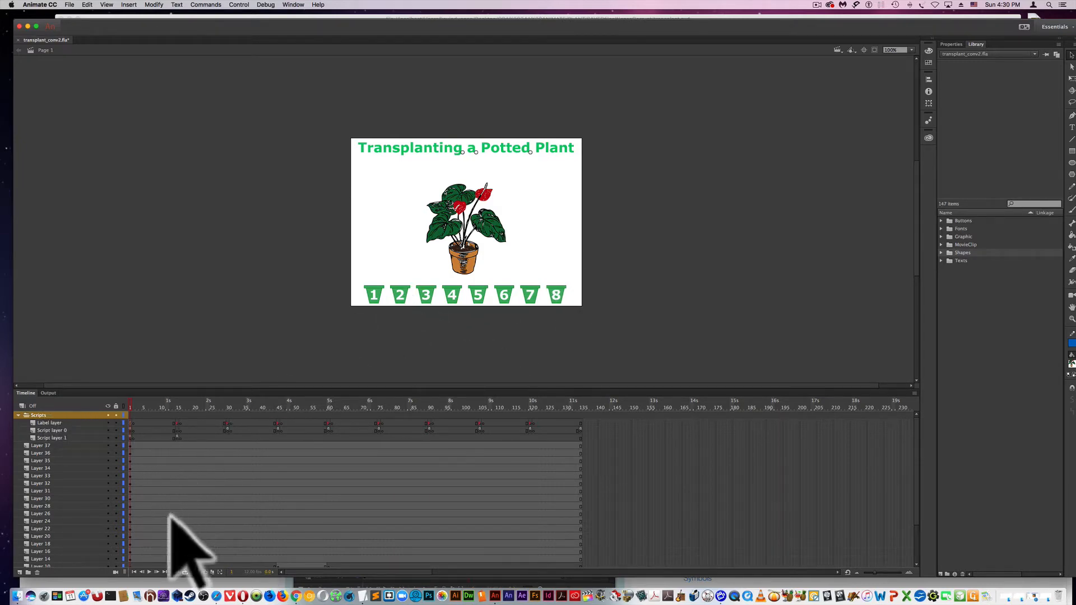
Review the layers of the main timeline and scrub through its frames, finishing back at frame 1.
scroll(168, 513, "down", 3)
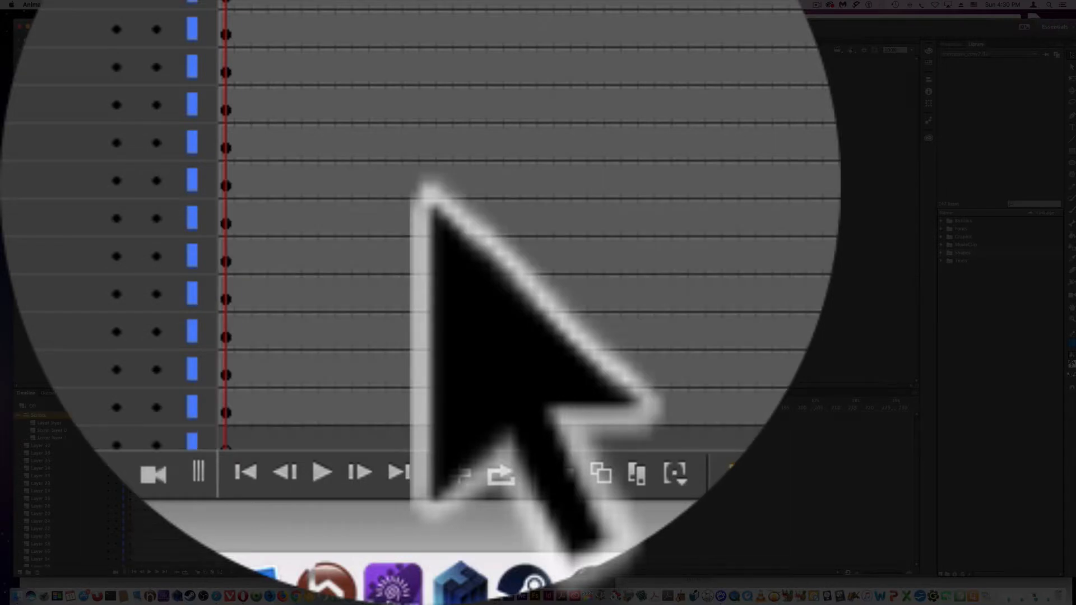
scroll(426, 188, "up", 3)
scroll(426, 188, "down", 3)
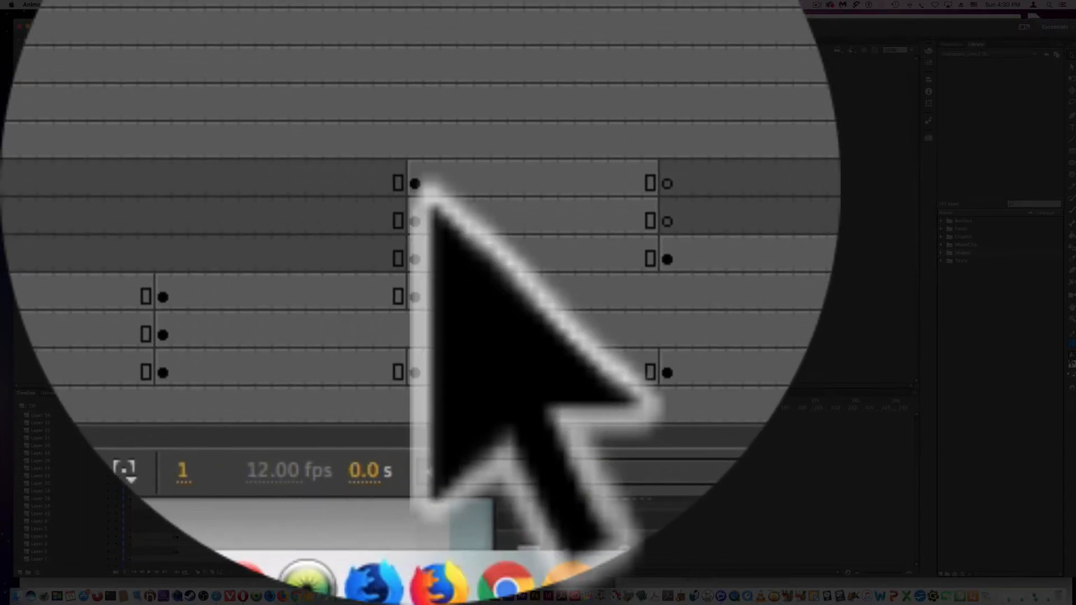
left_click(352, 410)
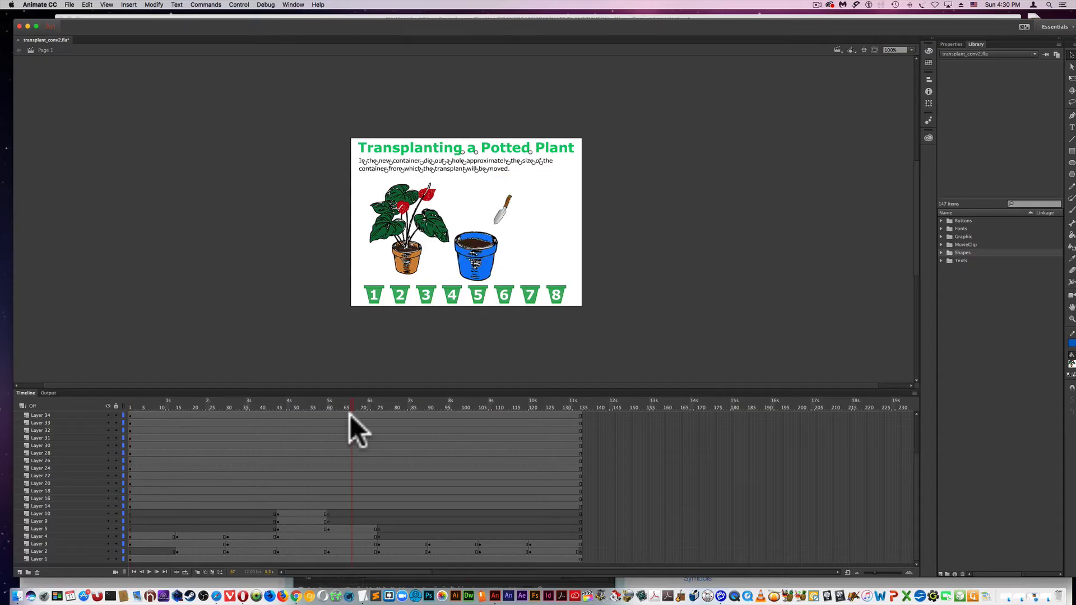
left_click_drag(364, 415, 130, 426)
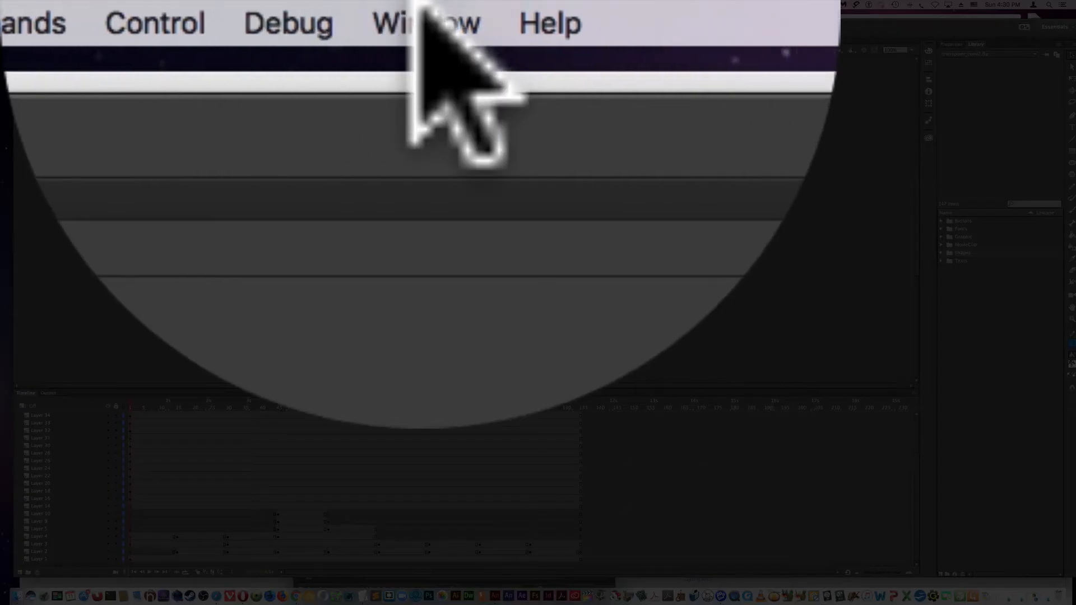
Show the Library and expand its MovieClip, Buttons and Graphic folders.
left_click(290, 4)
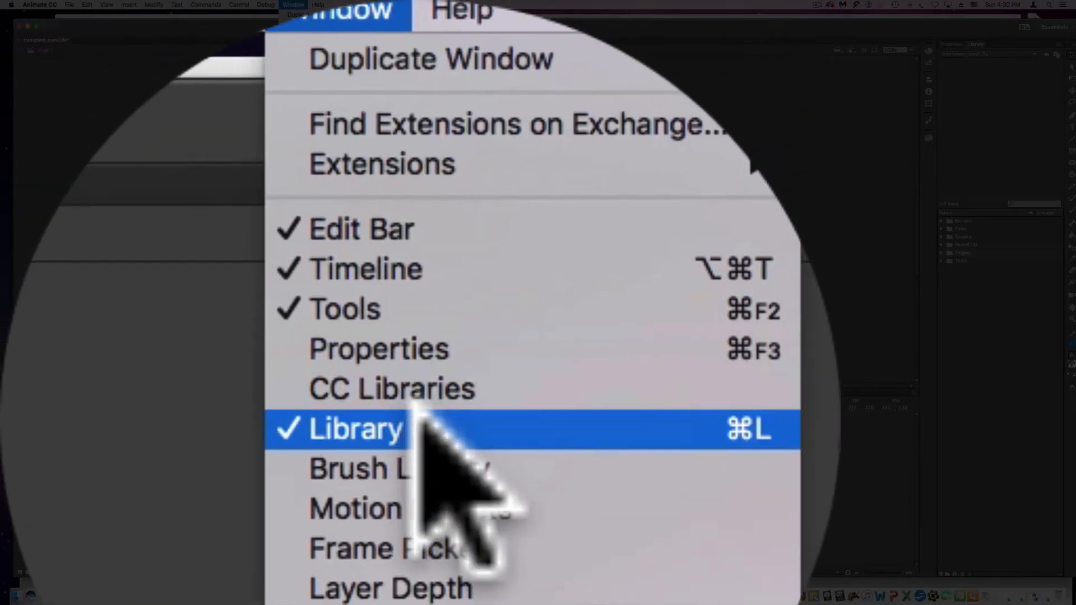
left_click(312, 87)
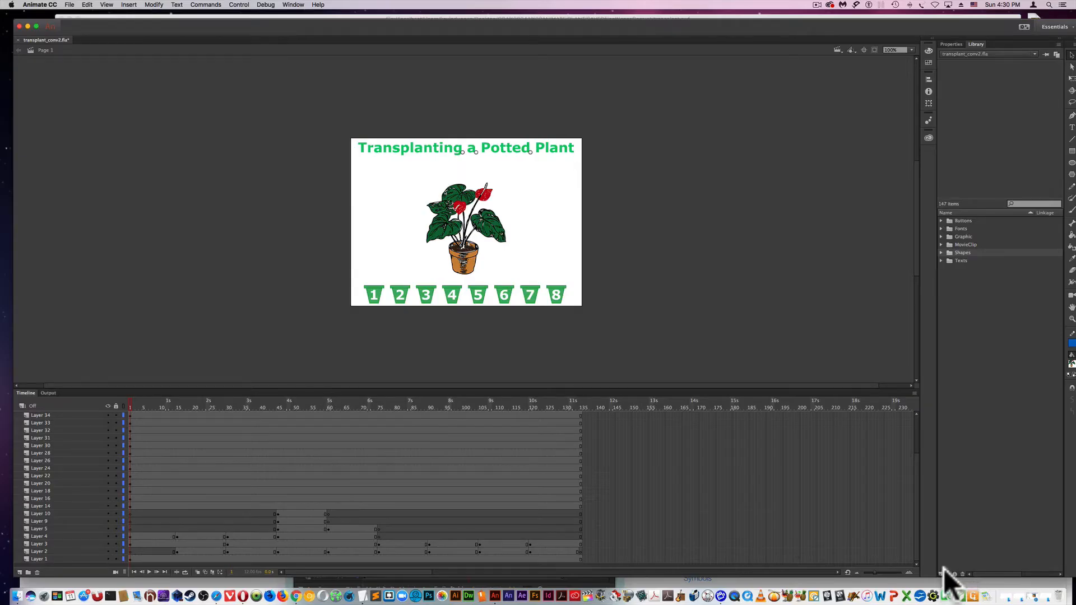
left_click(941, 245)
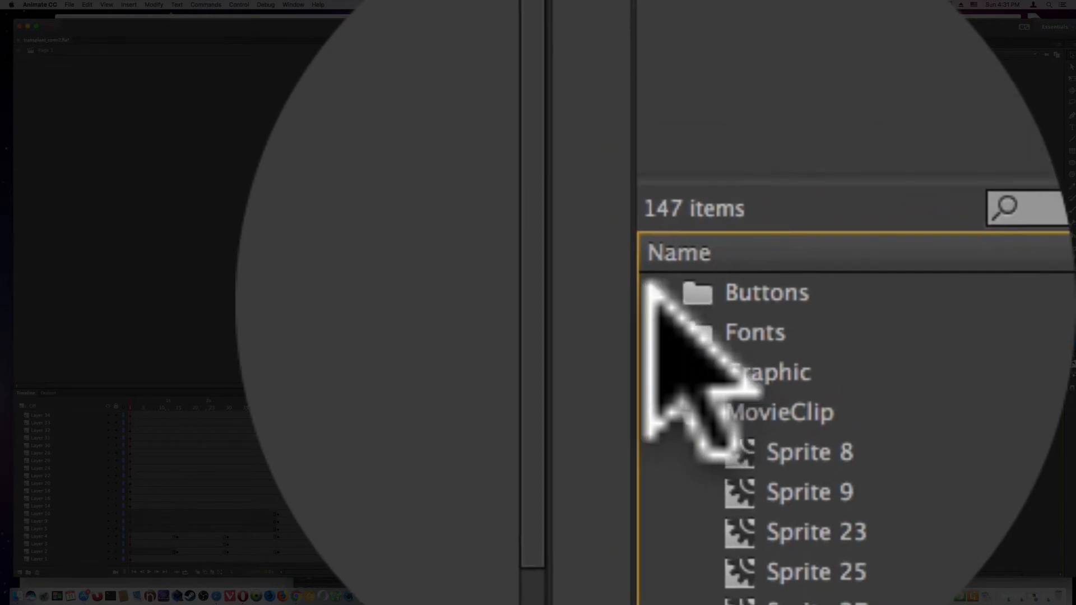
left_click(653, 290)
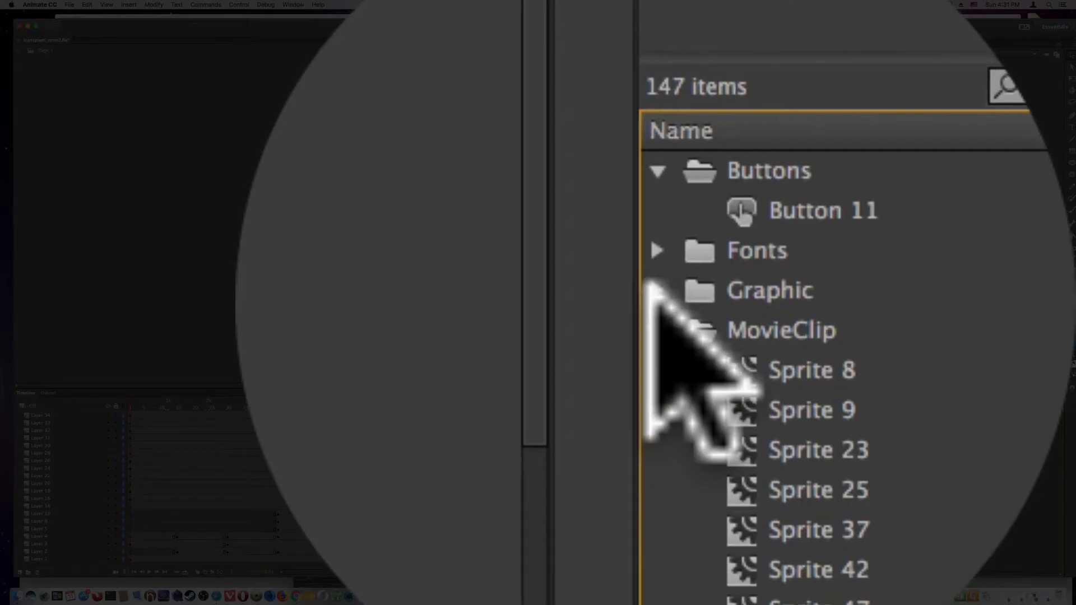
left_click(941, 245)
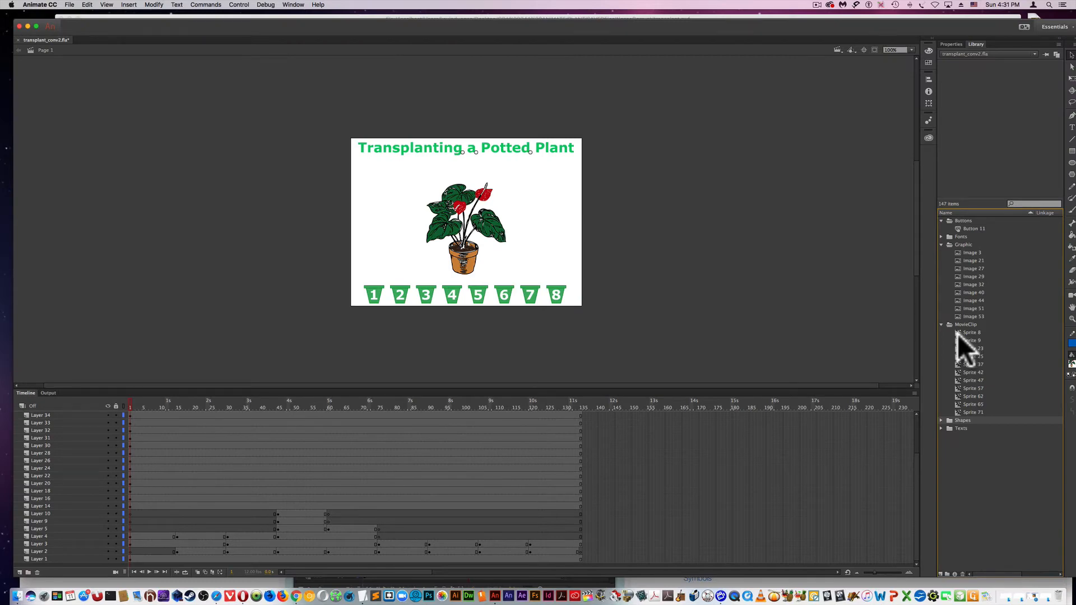
Preview several movie clips in the Library and open the watering can symbol Sprite 25 for editing.
left_click(957, 332)
left_click(960, 338)
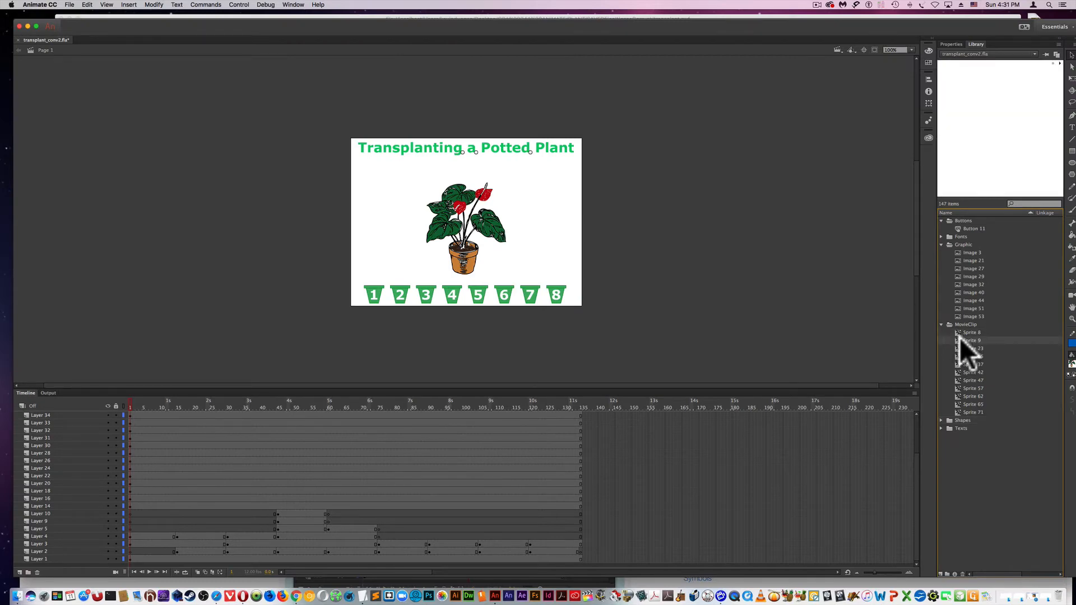
left_click(958, 358)
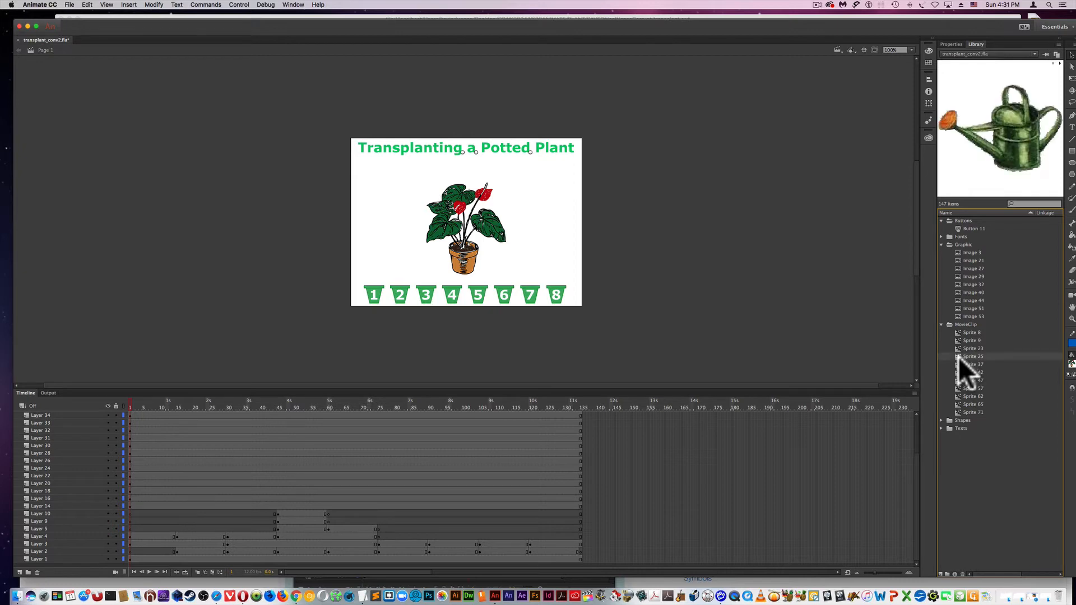
double_click(957, 356)
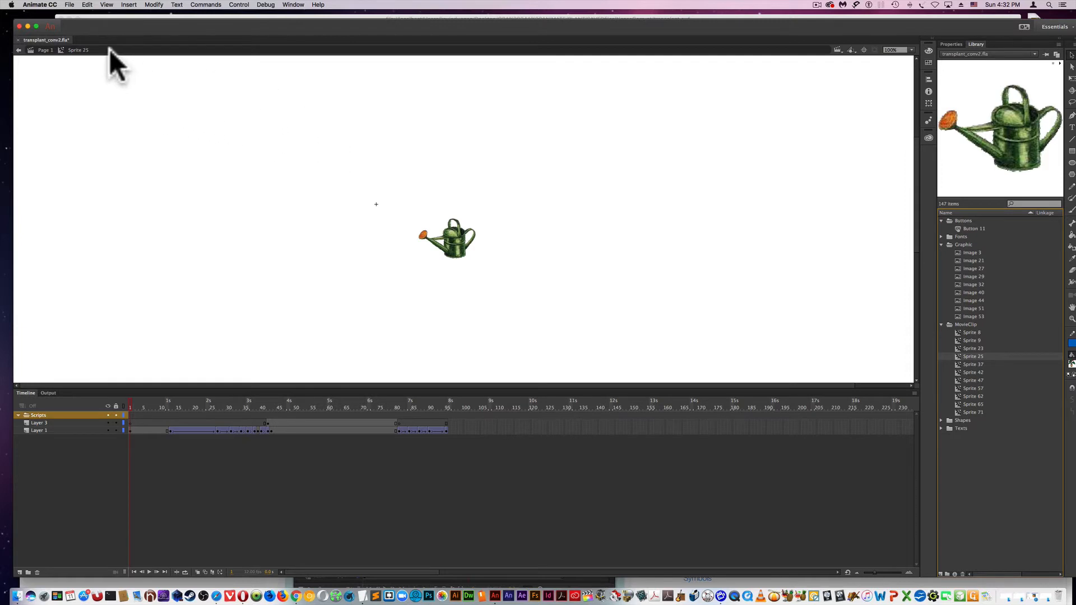
Scrub through the watering can animation in Sprite 25 and inspect the last keyframe of Layer 1.
left_click(128, 402)
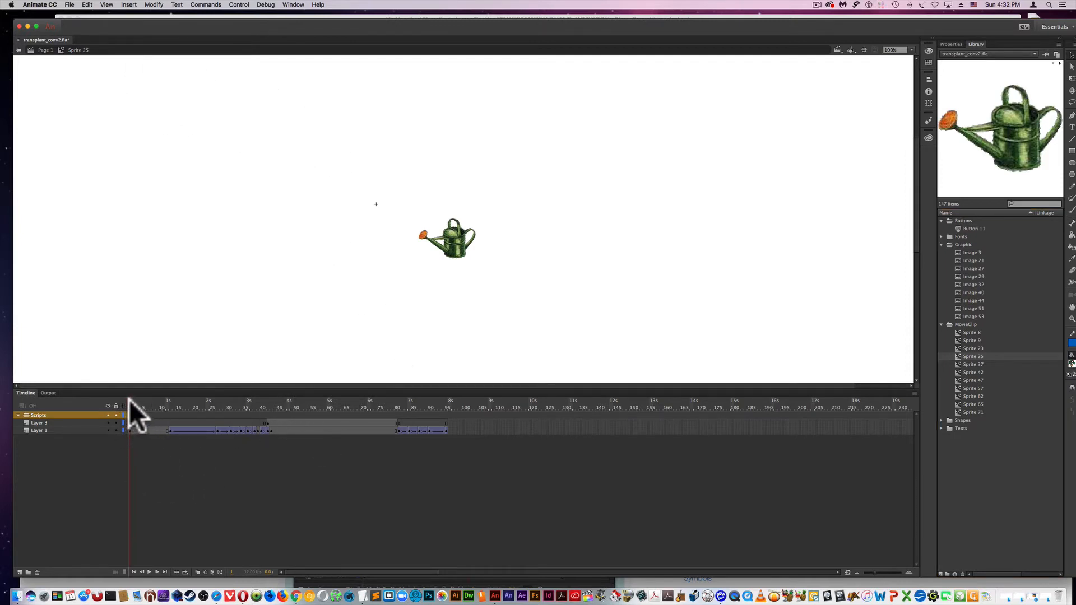
left_click_drag(160, 401, 311, 410)
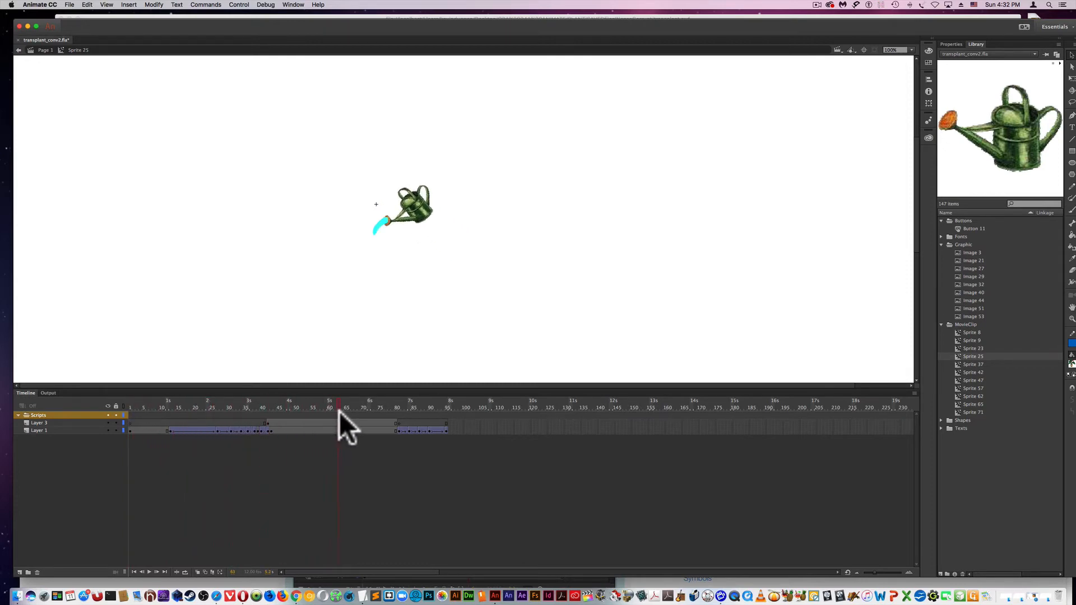
left_click_drag(389, 415, 442, 417)
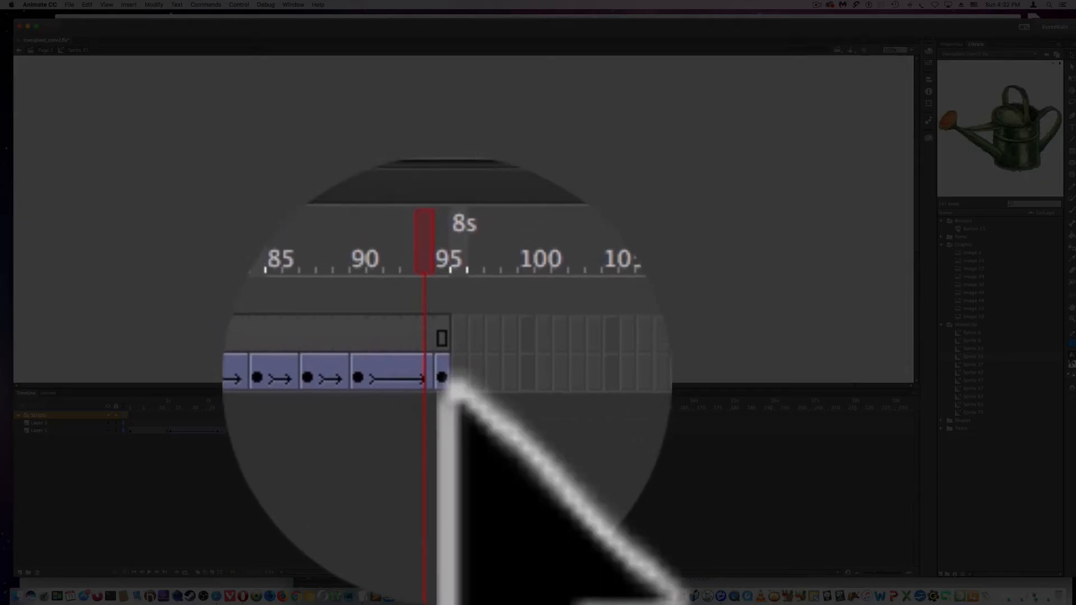
left_click(446, 431)
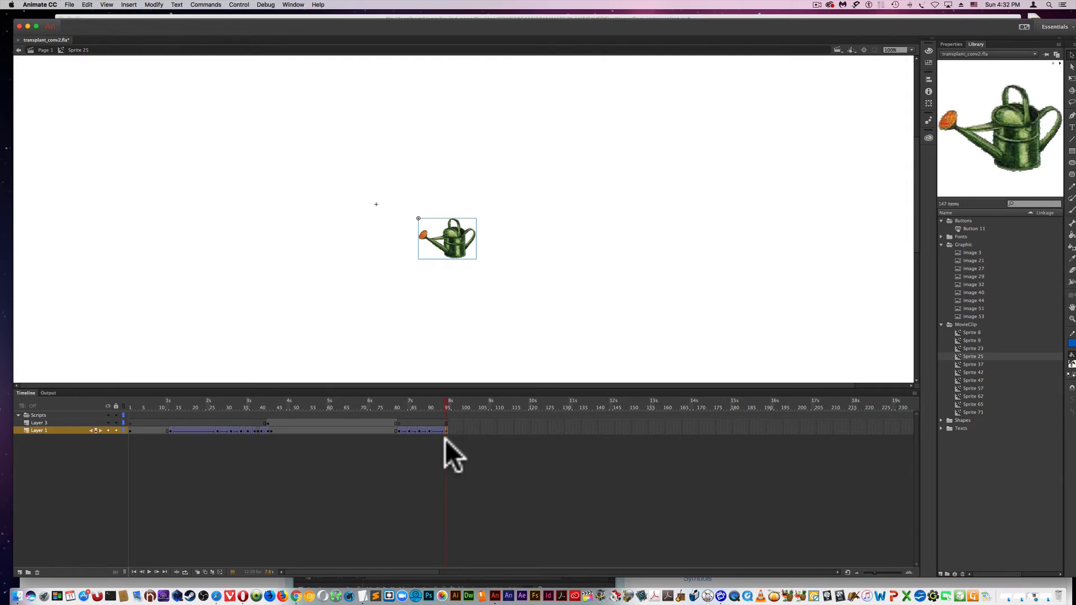
left_click(443, 402)
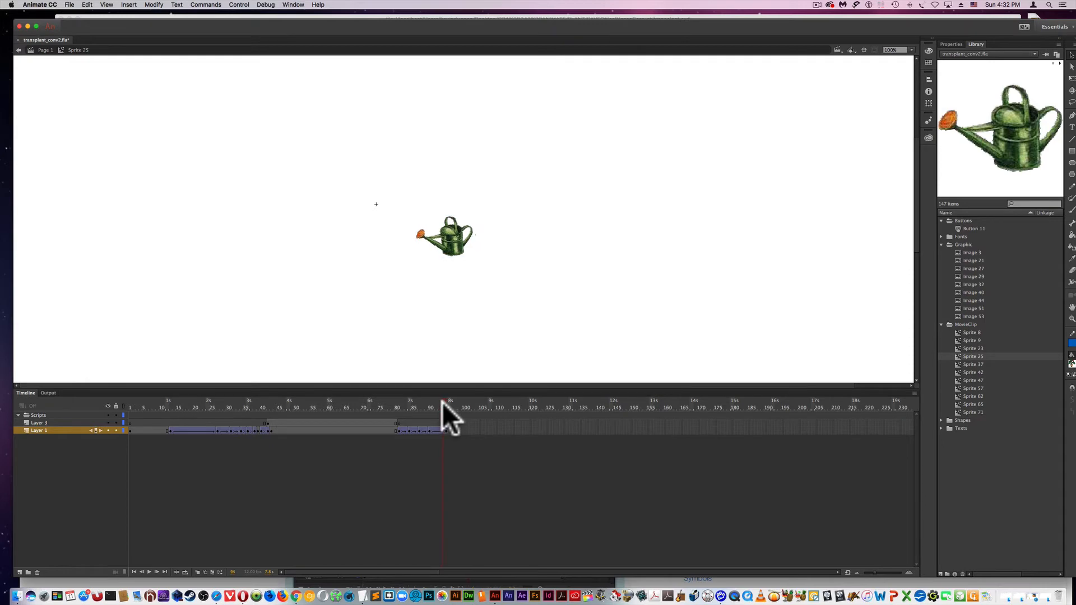
mouse_move(442, 403)
left_mouse_down()
mouse_move(145, 405)
mouse_move(439, 413)
left_mouse_up()
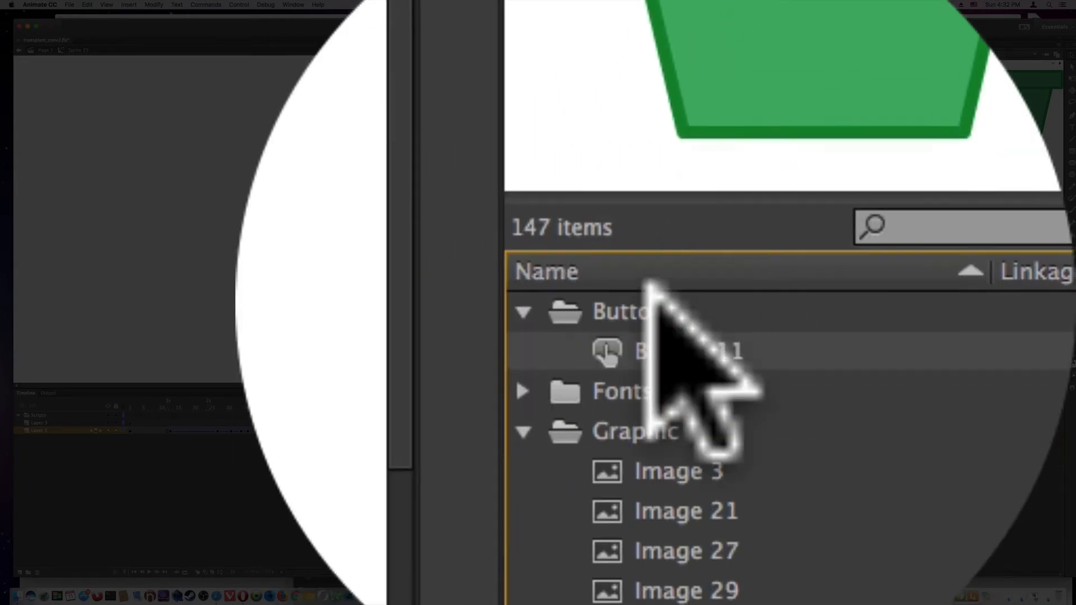
Open Button 11 for editing, inspect the pot shape in its Hit frame, and return to Page 1.
double_click(959, 228)
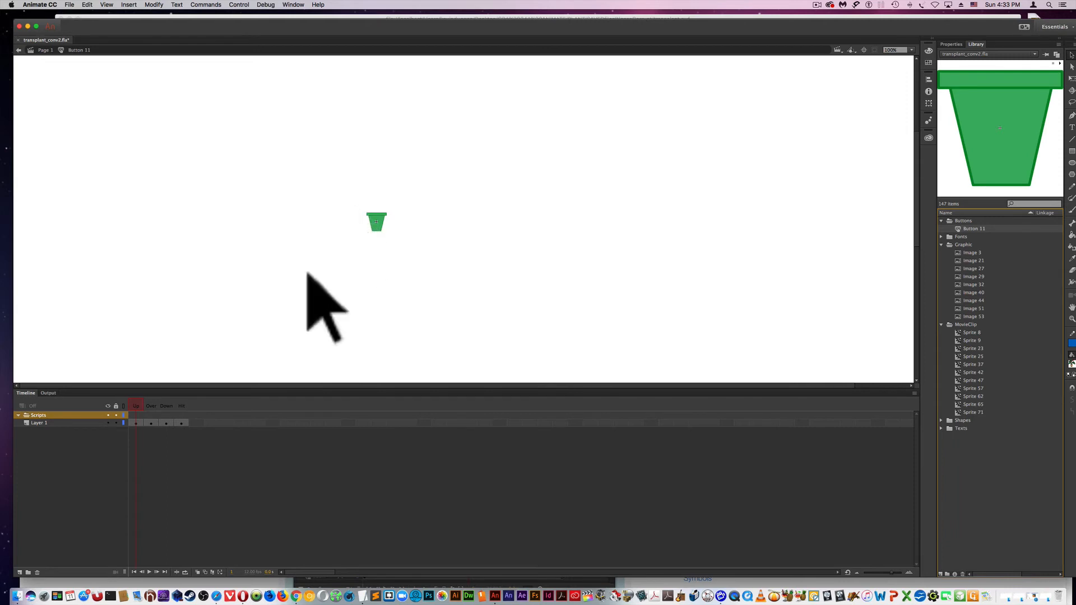
left_click(181, 423)
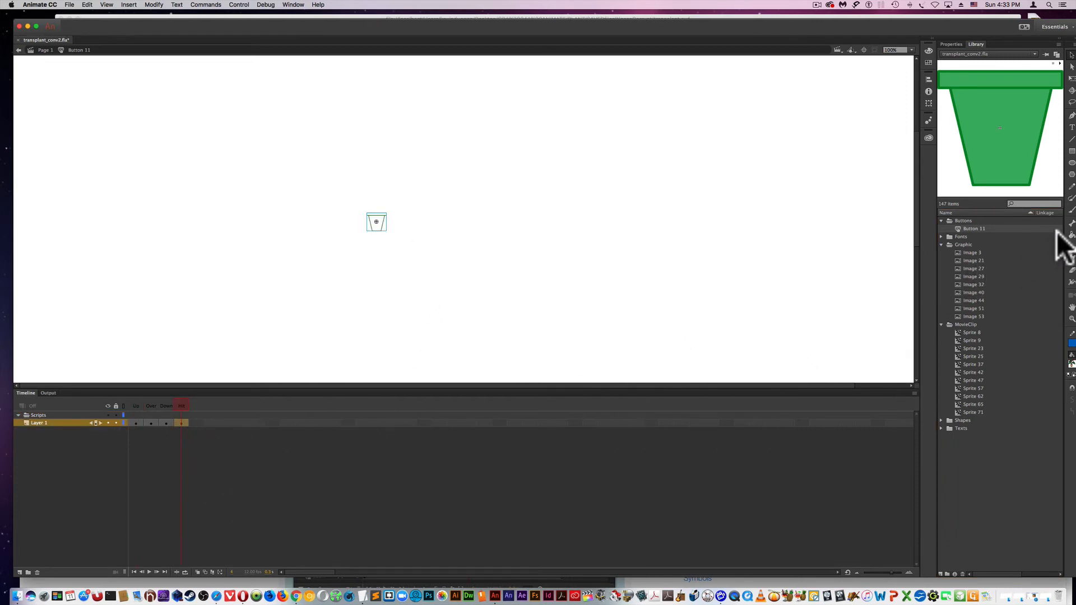
left_click_drag(334, 195, 444, 244)
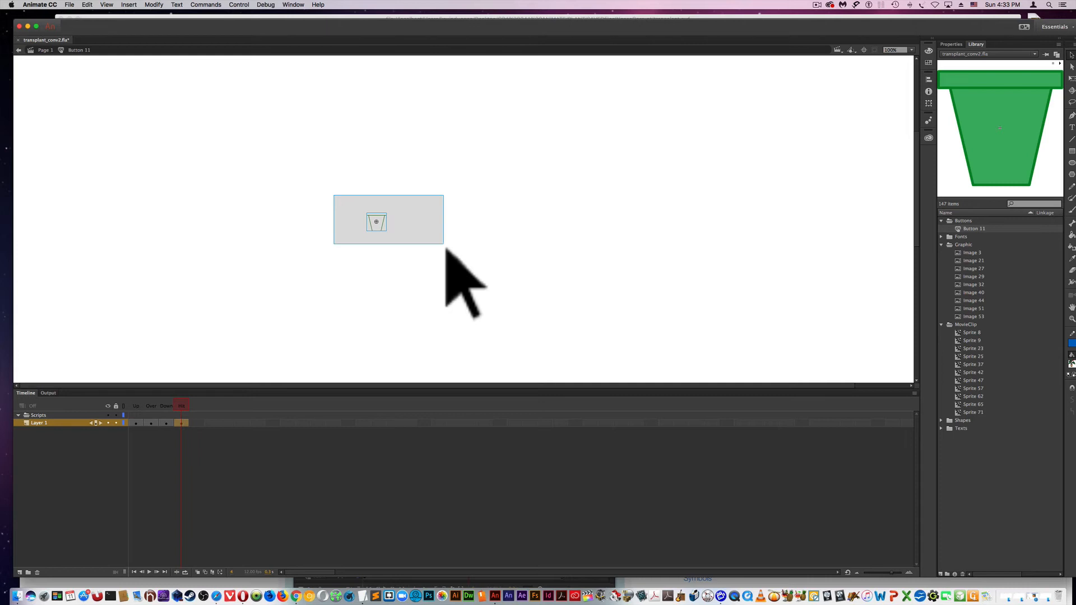
left_click_drag(446, 248, 433, 242)
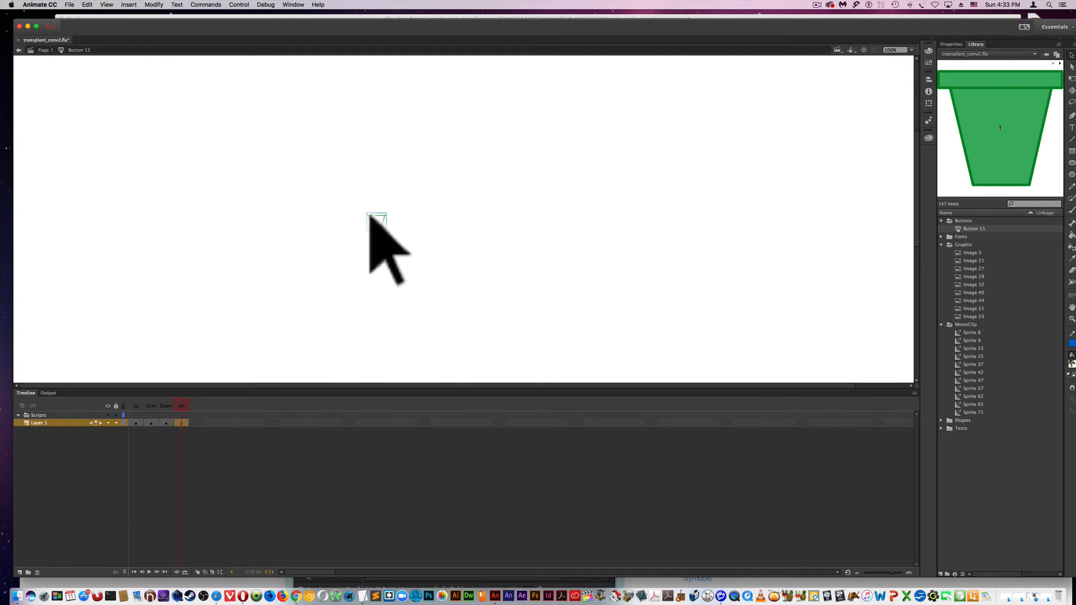
left_click_drag(355, 205, 397, 239)
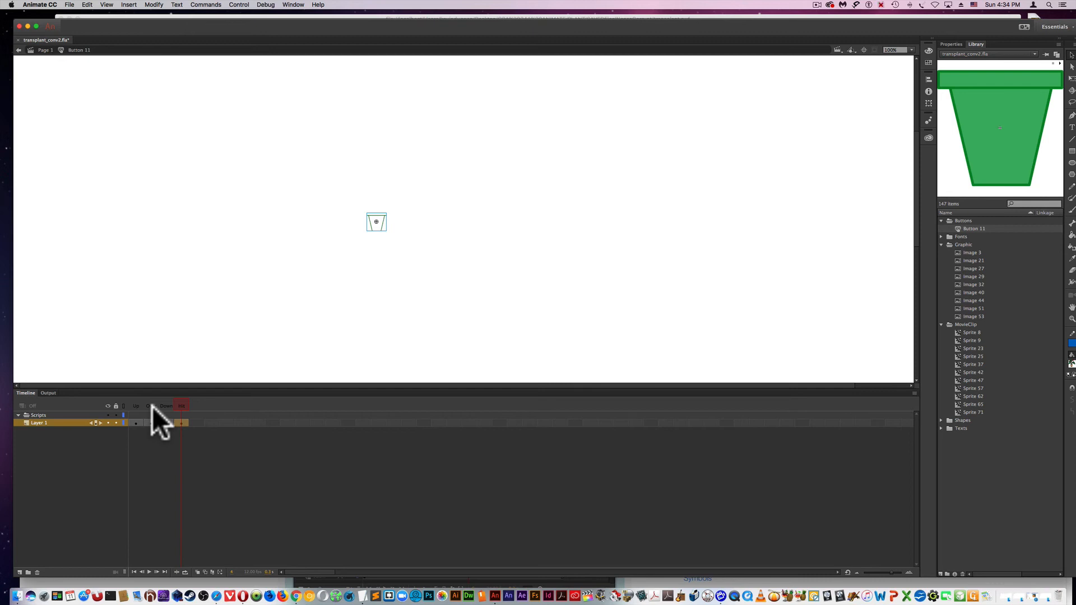
left_click(355, 212)
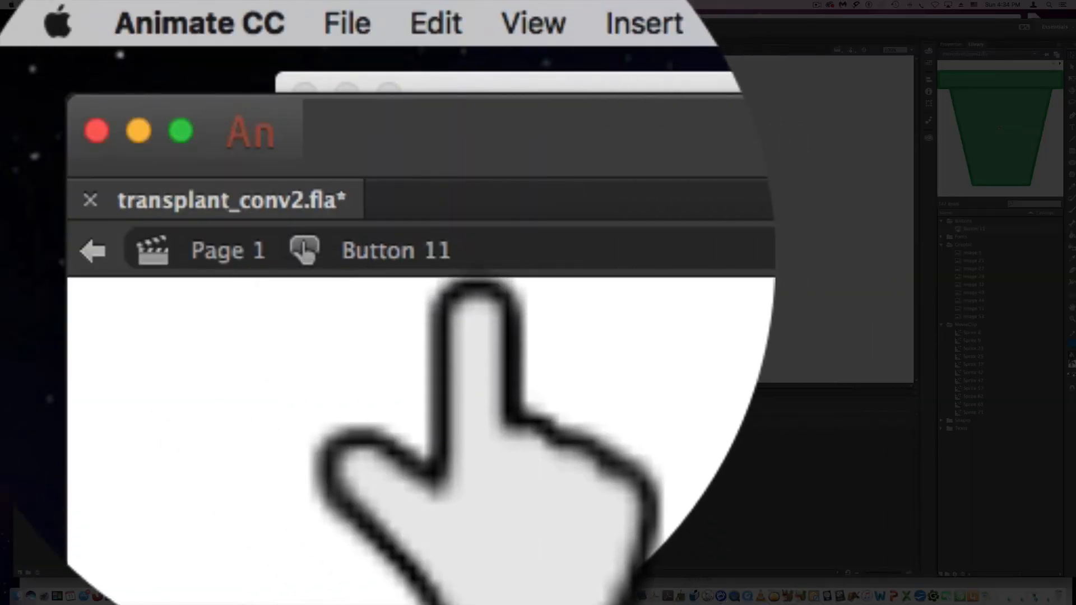
left_click(229, 251)
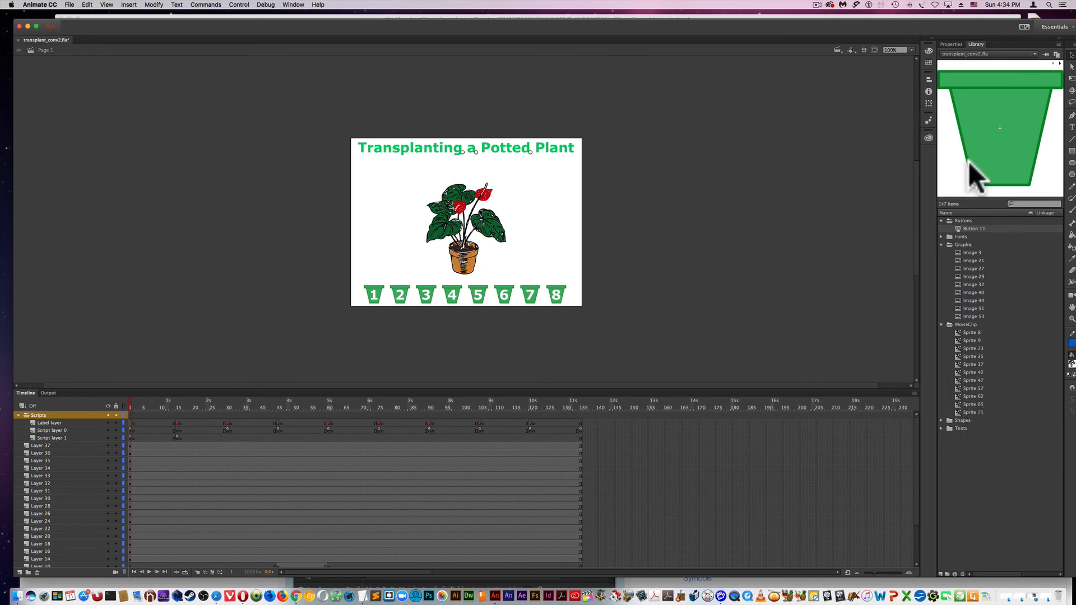
Open a second Library window, move it over the stage and enlarge it to show all its columns.
left_click(1057, 54)
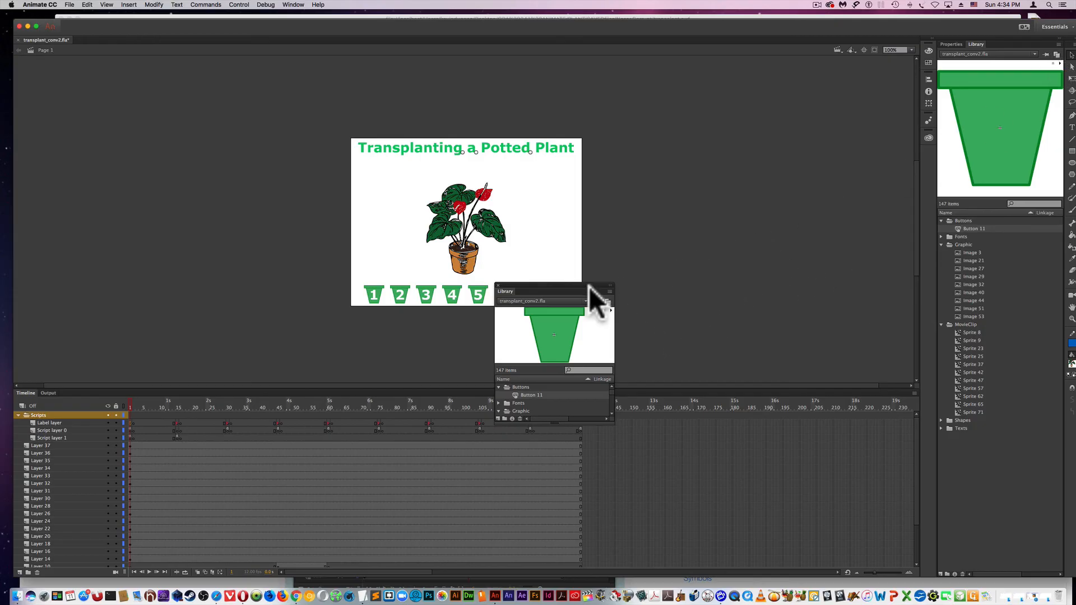
left_click_drag(586, 293, 344, 144)
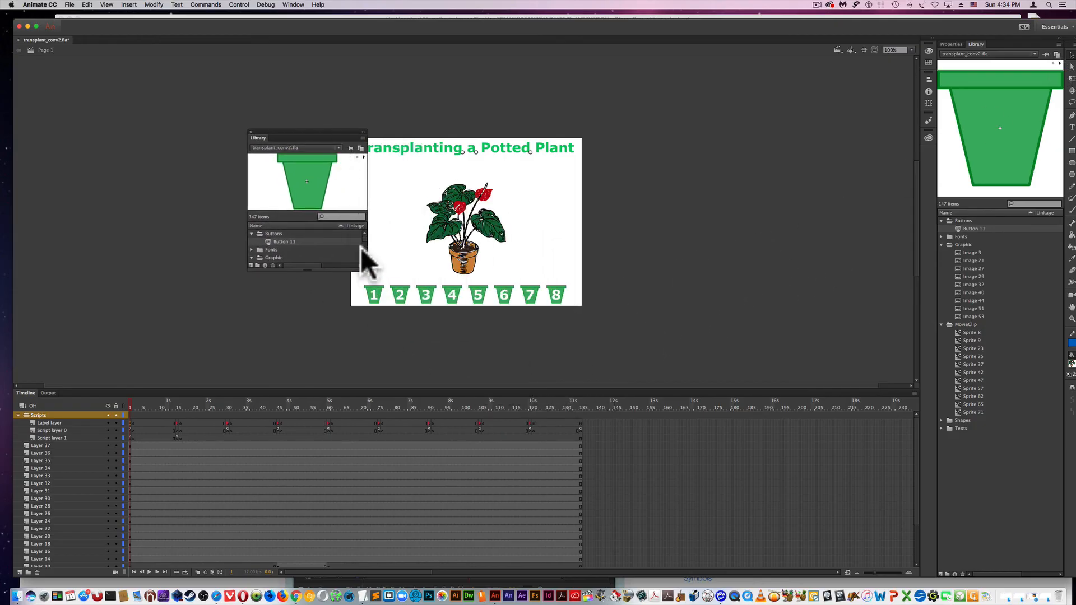
left_click_drag(391, 298, 558, 499)
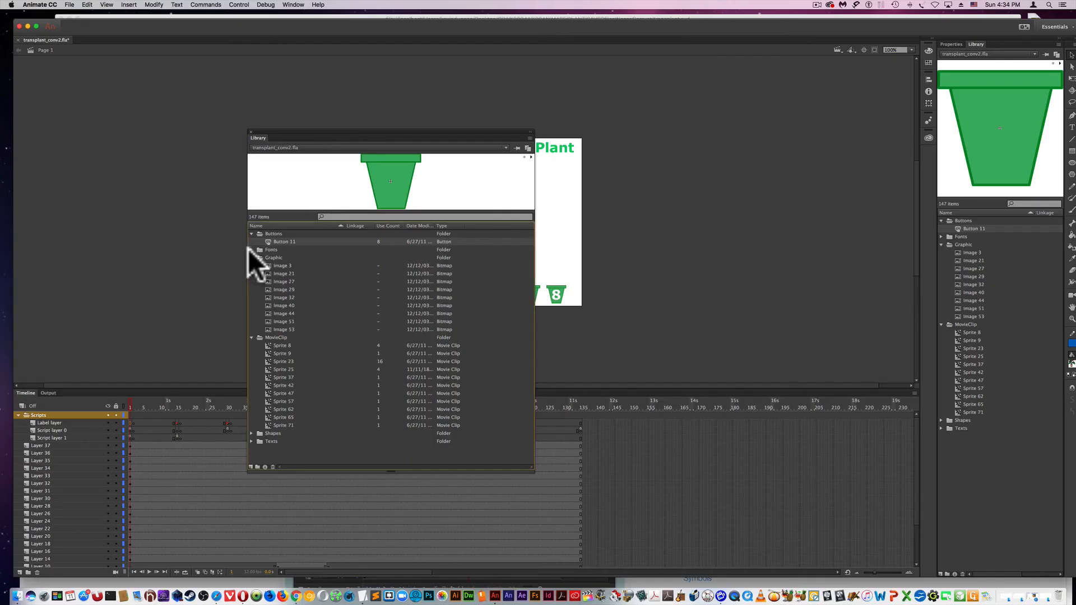
Expand the collapsed Library folders and review the use counts of the listed shapes.
left_click(249, 249)
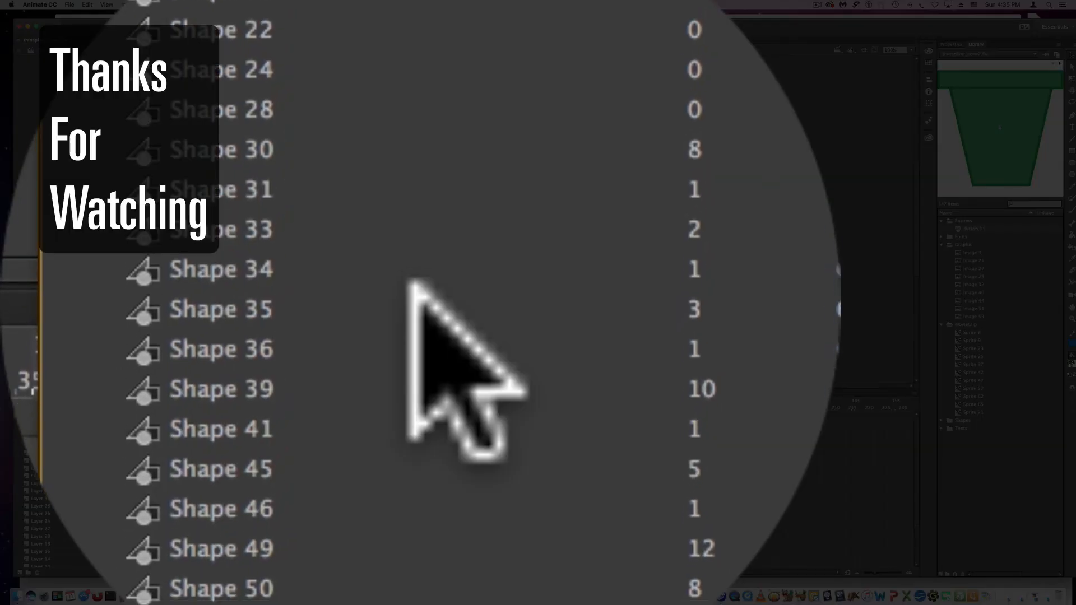
scroll(412, 285, "down", 4)
scroll(413, 284, "up", 8)
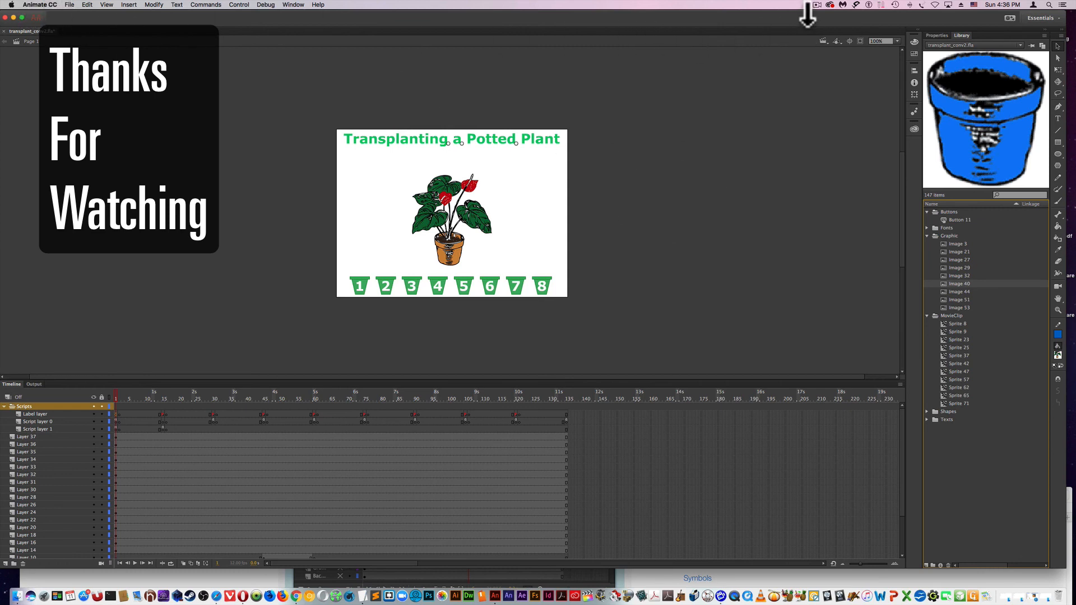
left_click(814, 5)
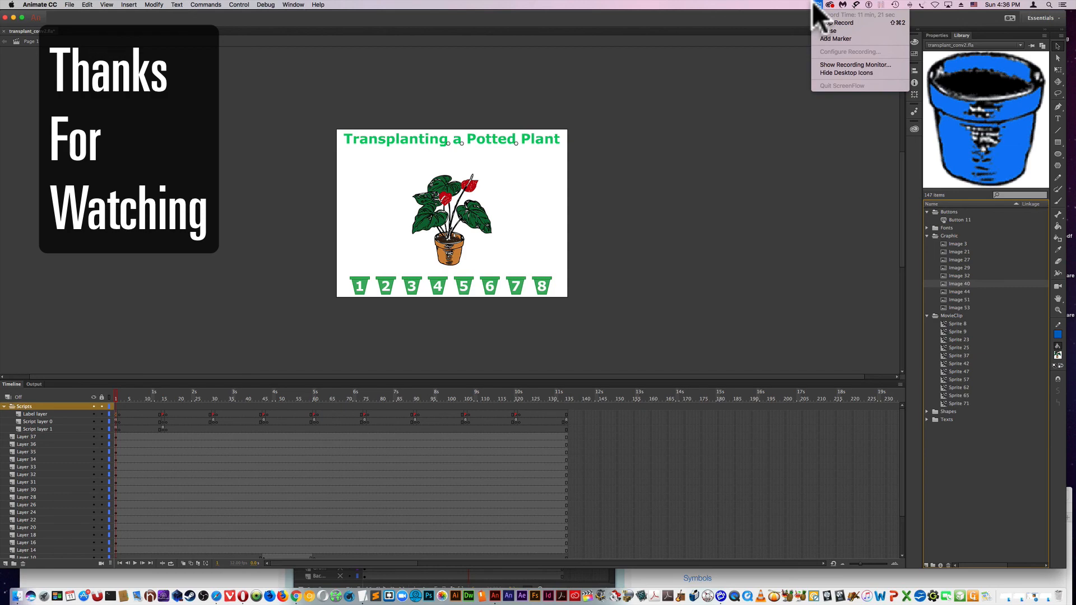